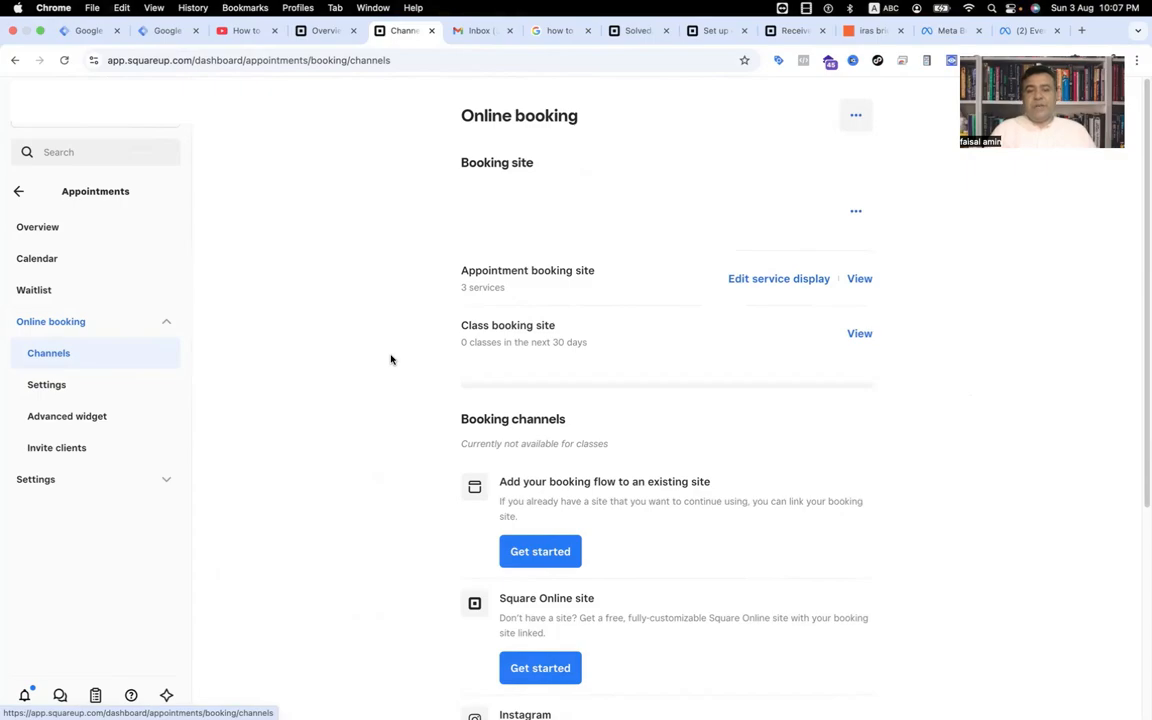
Open the appointment booking site to review its listed services.
{"action": "left_click", "coordinate": [860, 281]}
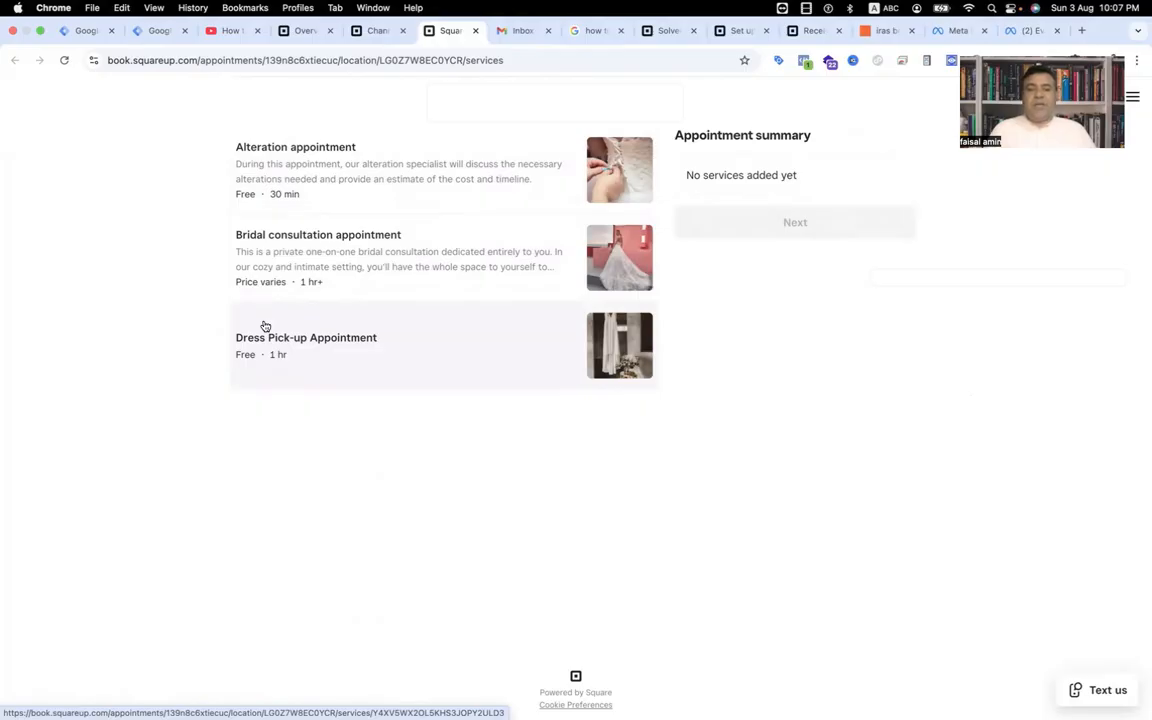
{"action": "left_click", "coordinate": [879, 31]}
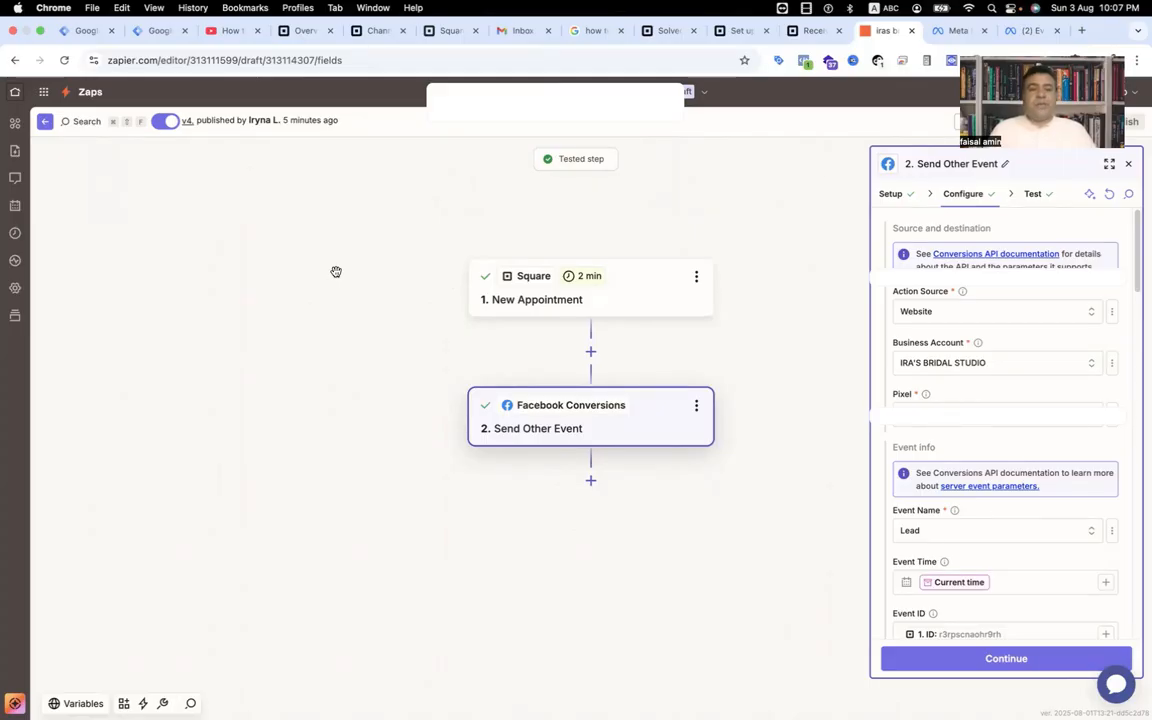
Inspect the existing Zap's Square trigger and Facebook Conversions action setup.
{"action": "left_click", "coordinate": [636, 307]}
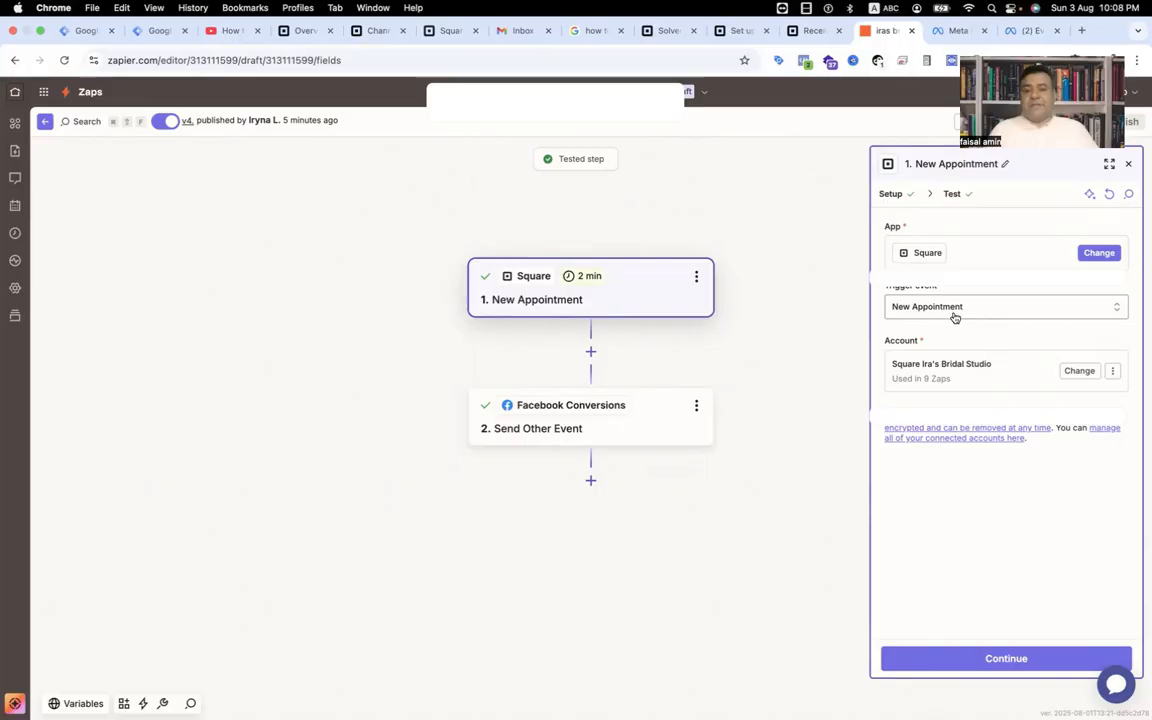
{"action": "left_click", "coordinate": [677, 428]}
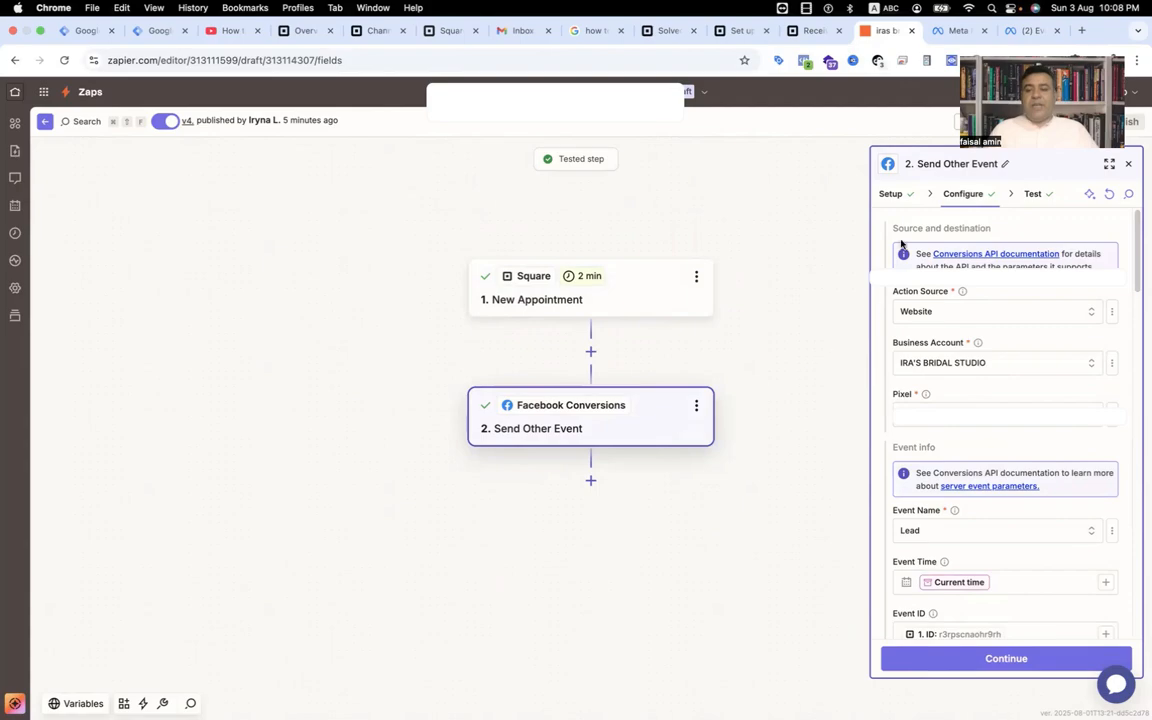
{"action": "left_click", "coordinate": [890, 195]}
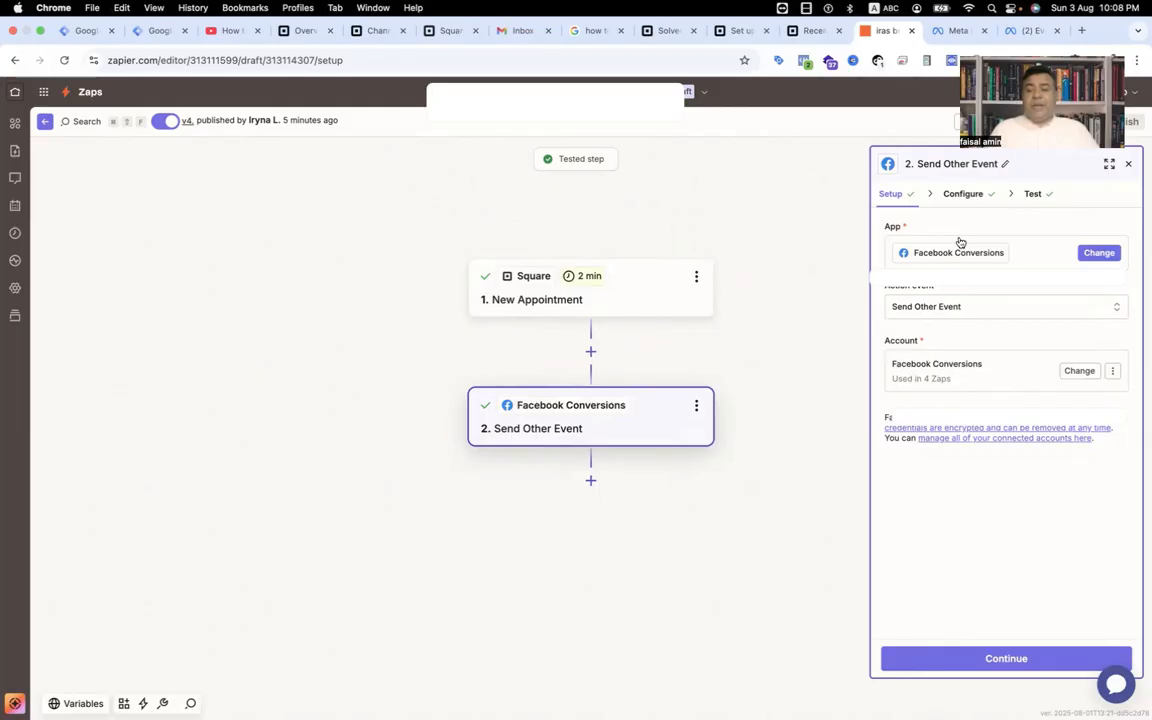
{"action": "left_click", "coordinate": [956, 200]}
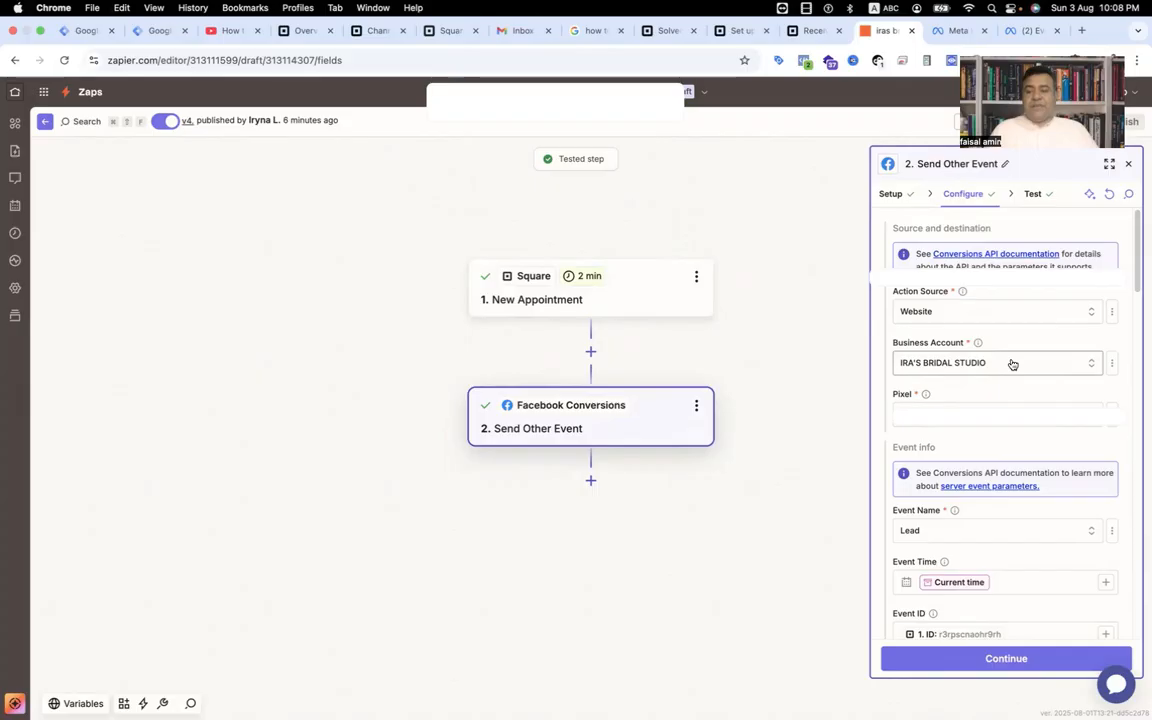
Examine the Send Other Event configuration fields and the available Event Name options.
{"action": "scroll", "coordinate": [995, 405], "scroll_direction": "down", "scroll_amount": 1}
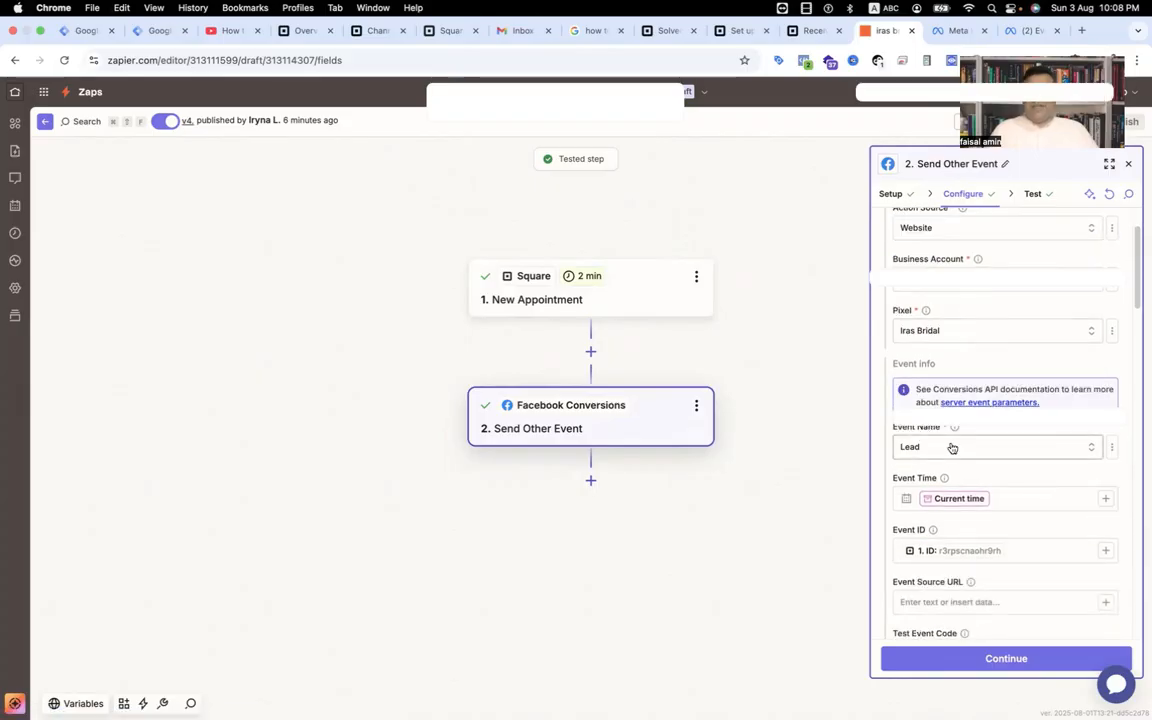
{"action": "left_click", "coordinate": [951, 448]}
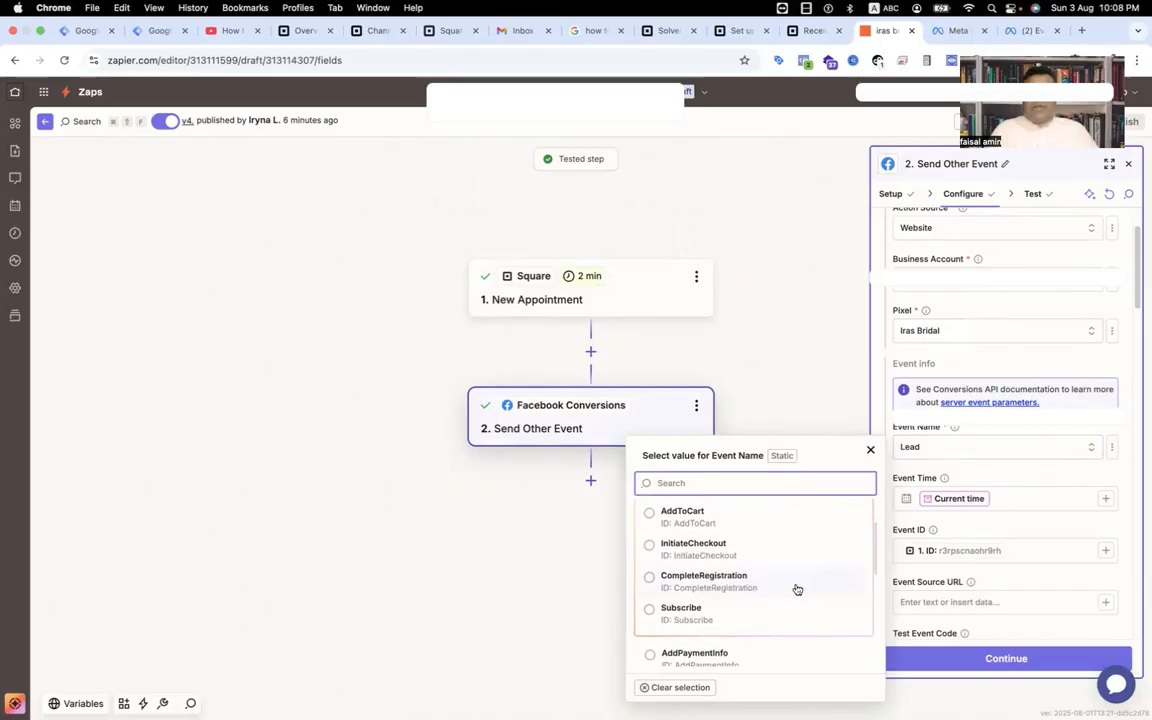
{"action": "scroll", "coordinate": [761, 633], "scroll_direction": "down", "scroll_amount": 3}
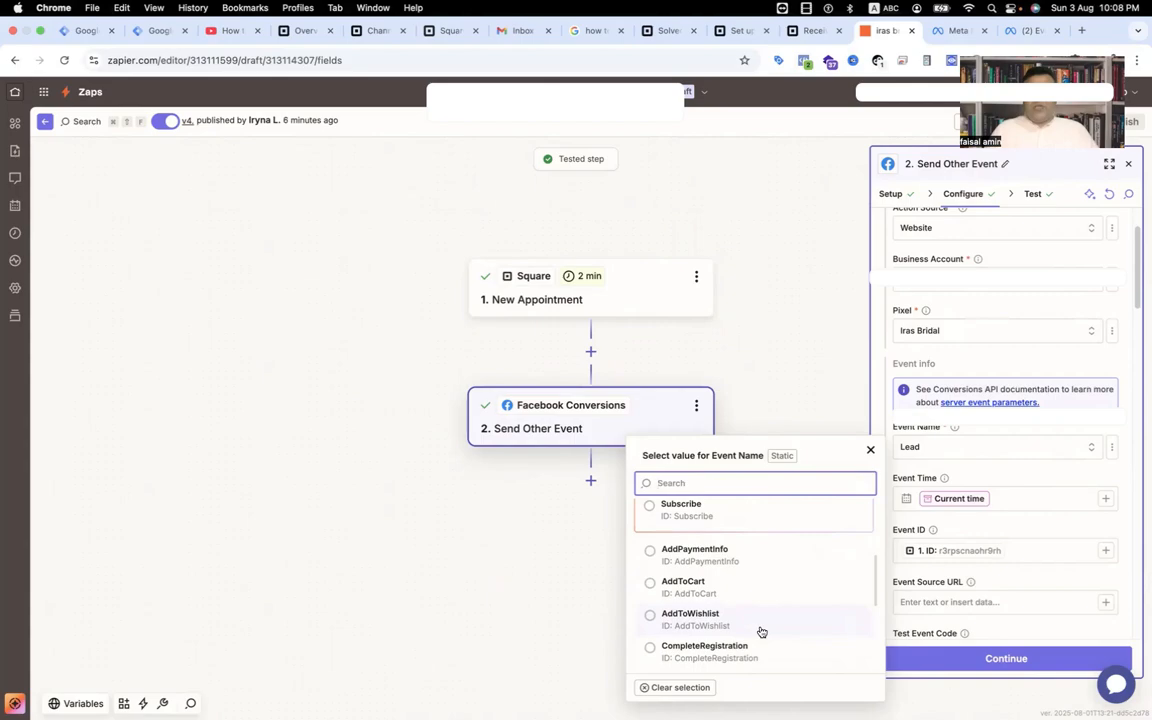
{"action": "left_click", "coordinate": [794, 413]}
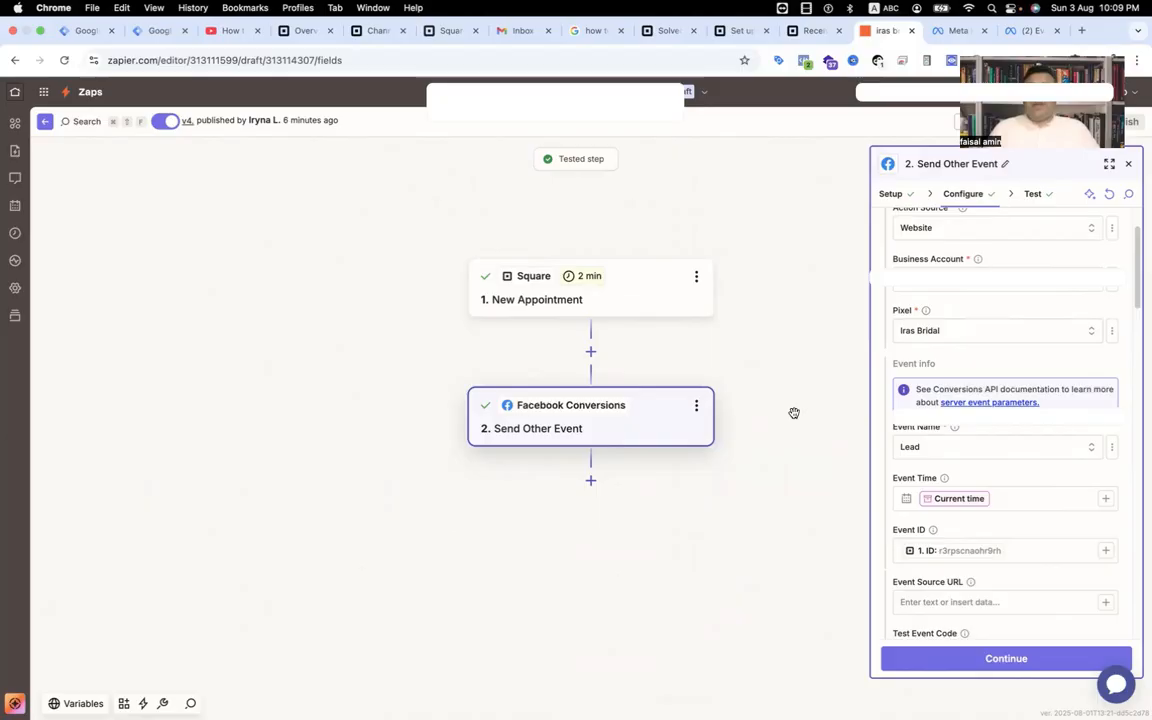
{"action": "scroll", "coordinate": [928, 527], "scroll_direction": "down", "scroll_amount": 2}
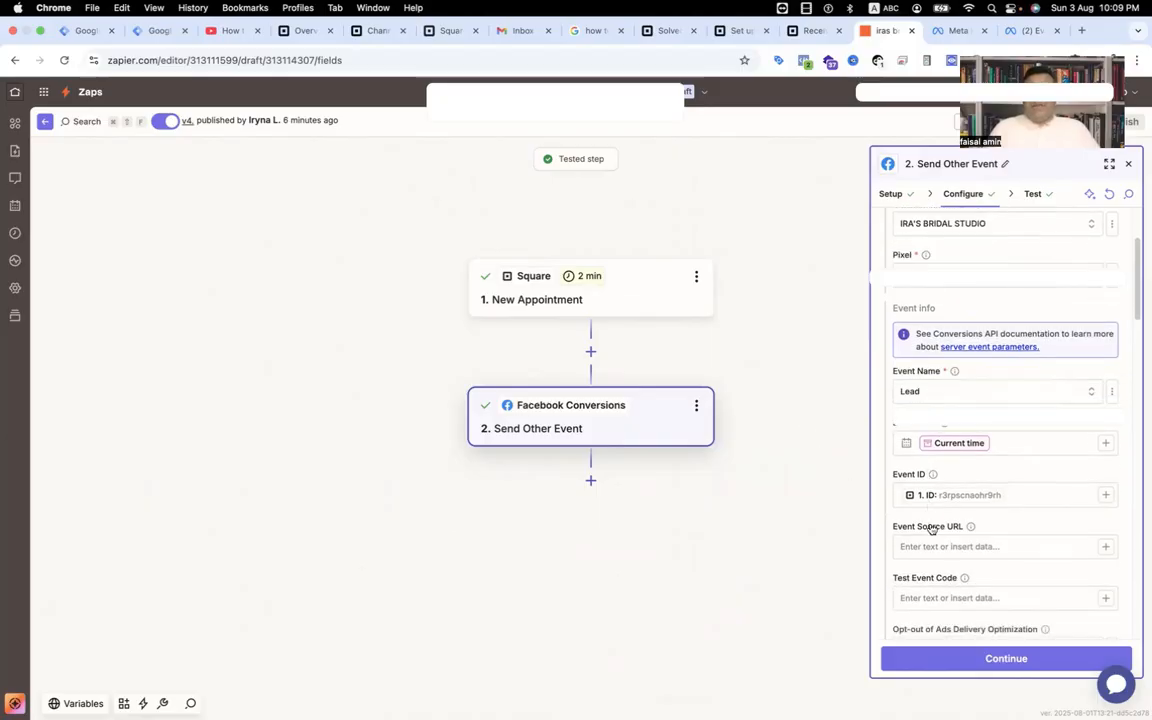
{"action": "scroll", "coordinate": [1021, 548], "scroll_direction": "down", "scroll_amount": 2}
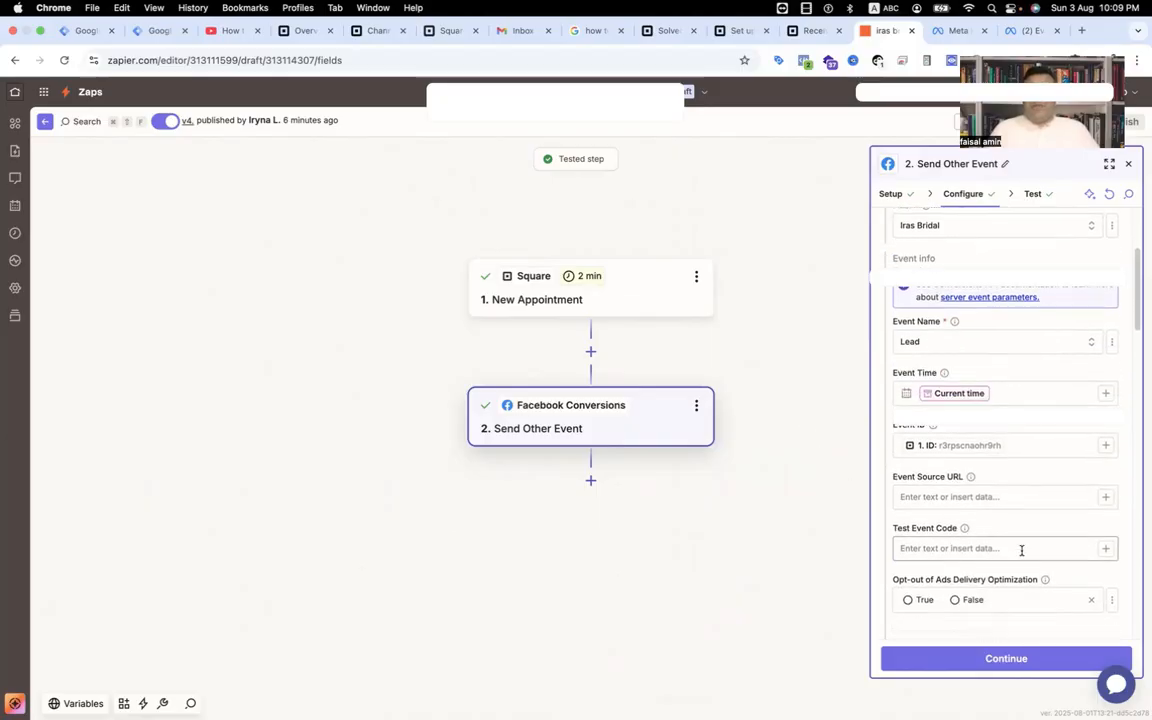
{"action": "scroll", "coordinate": [1021, 550], "scroll_direction": "down", "scroll_amount": 6}
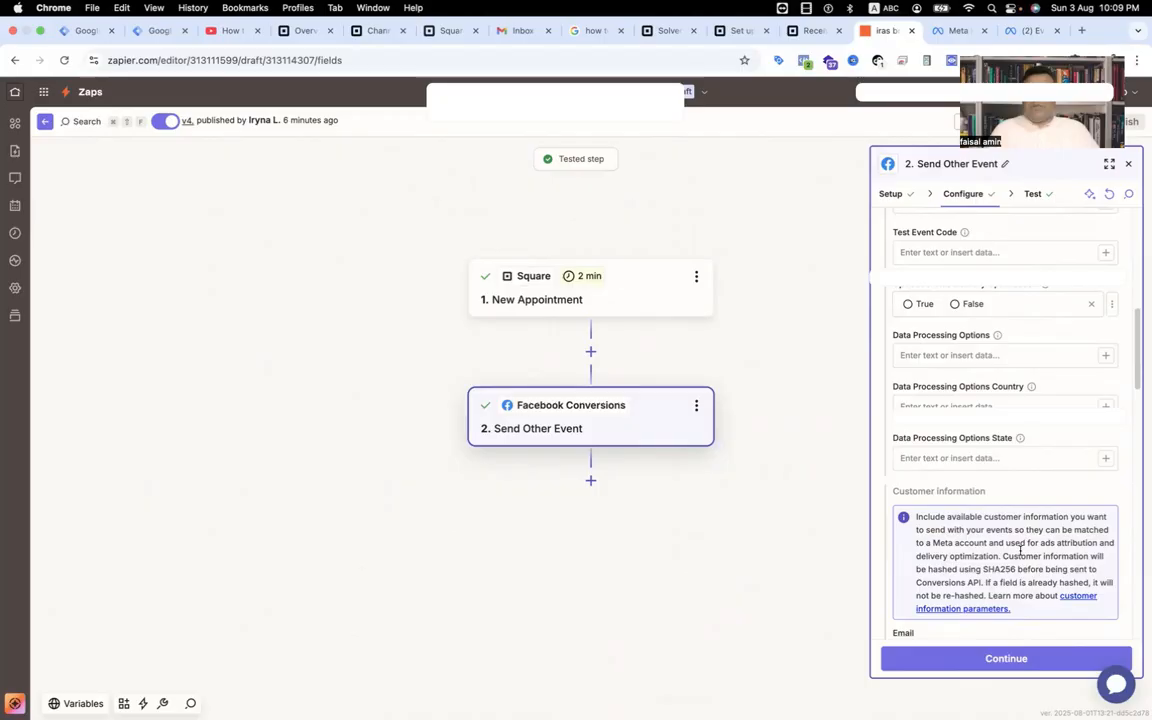
{"action": "scroll", "coordinate": [1020, 550], "scroll_direction": "up", "scroll_amount": 3}
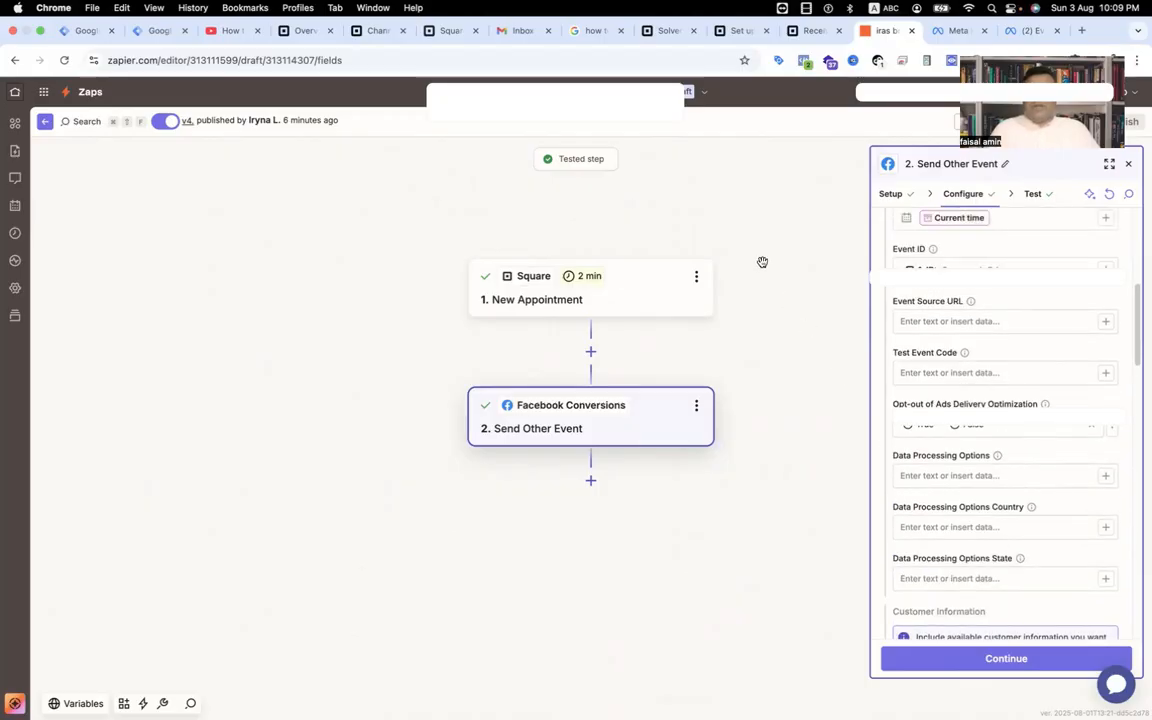
Open the Iras Bridal dataset in Events Manager and expand the Lead event's details.
{"action": "left_click", "coordinate": [1032, 33]}
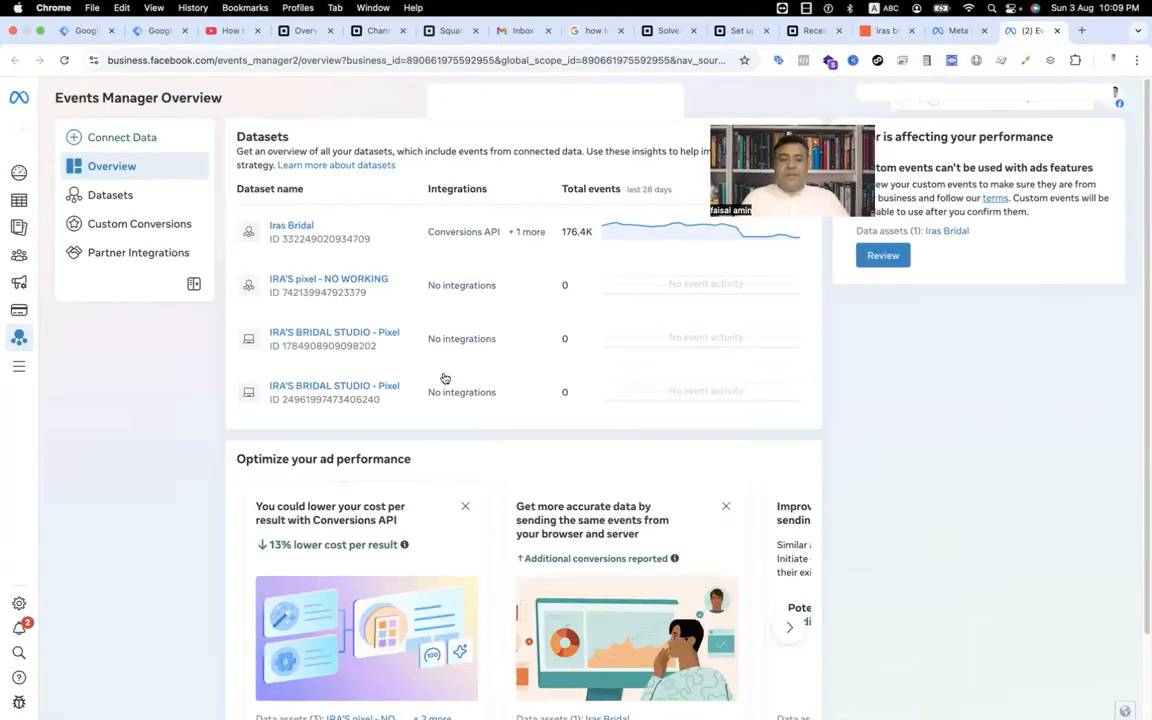
{"action": "left_click", "coordinate": [288, 230]}
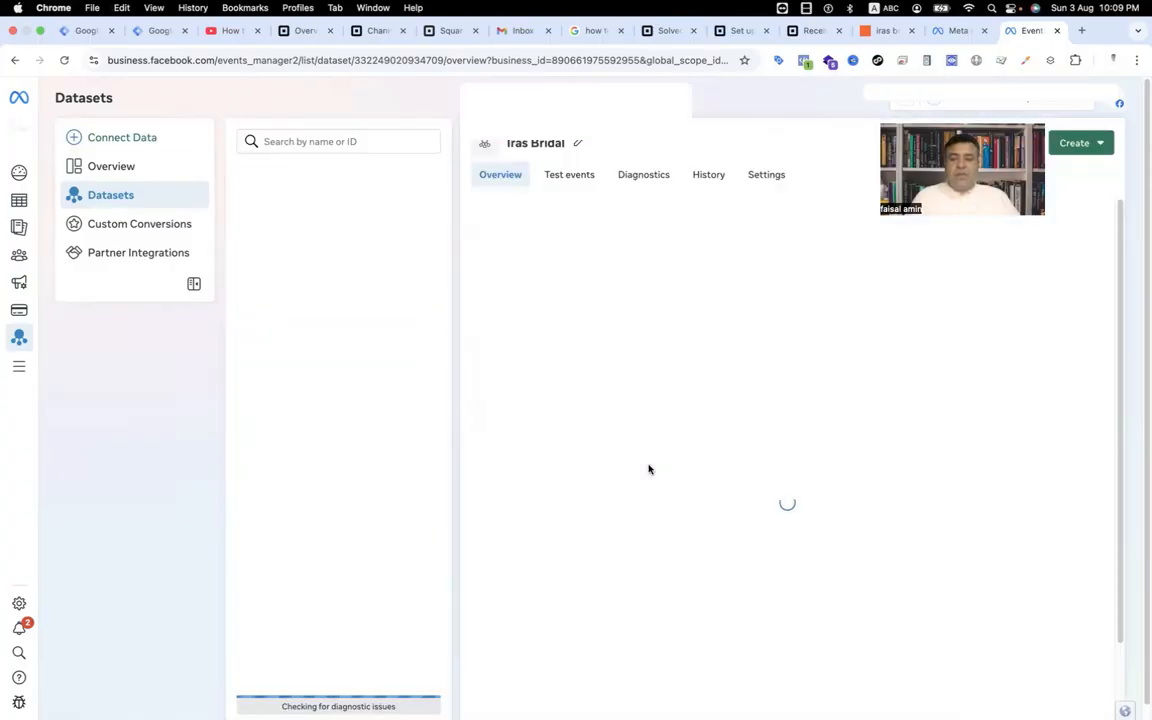
{"action": "scroll", "coordinate": [648, 469], "scroll_direction": "down", "scroll_amount": 1}
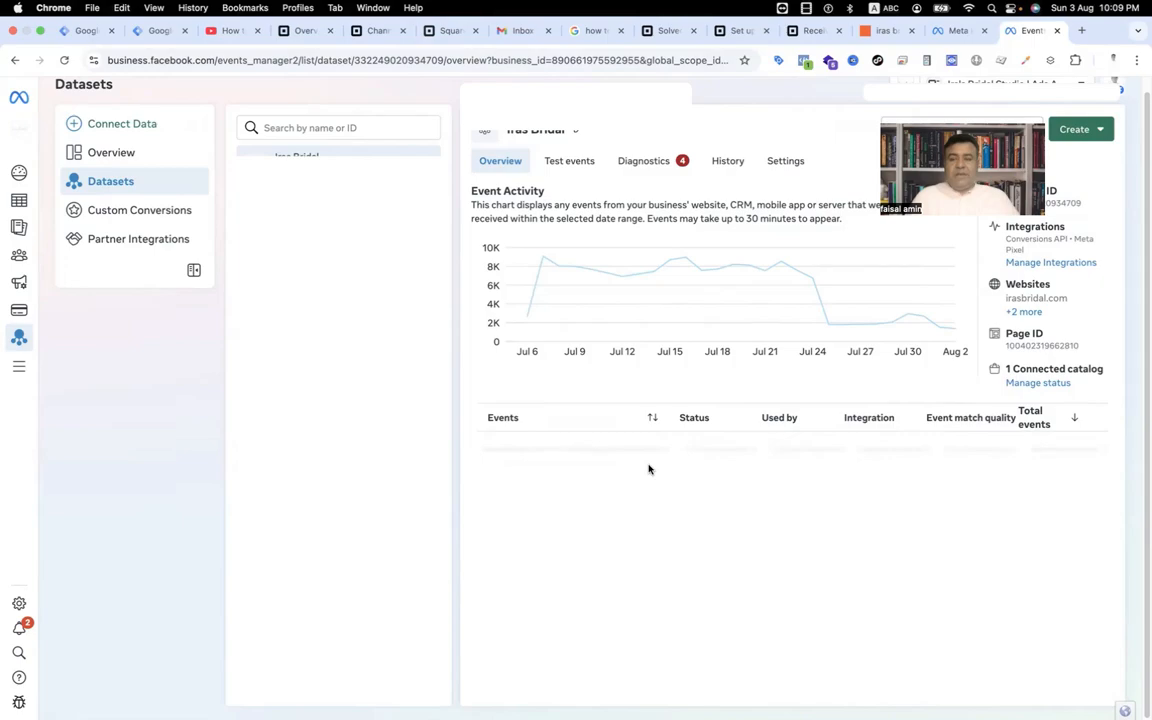
{"action": "scroll", "coordinate": [640, 455], "scroll_direction": "down", "scroll_amount": 5}
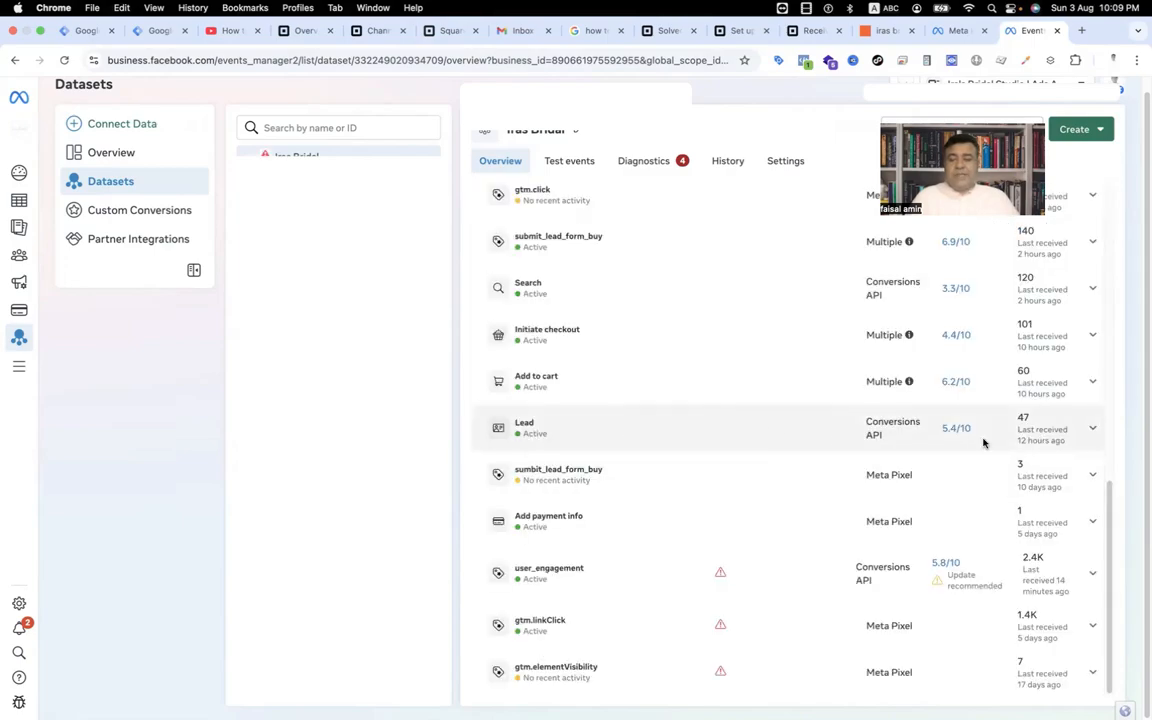
{"action": "left_click", "coordinate": [1090, 427]}
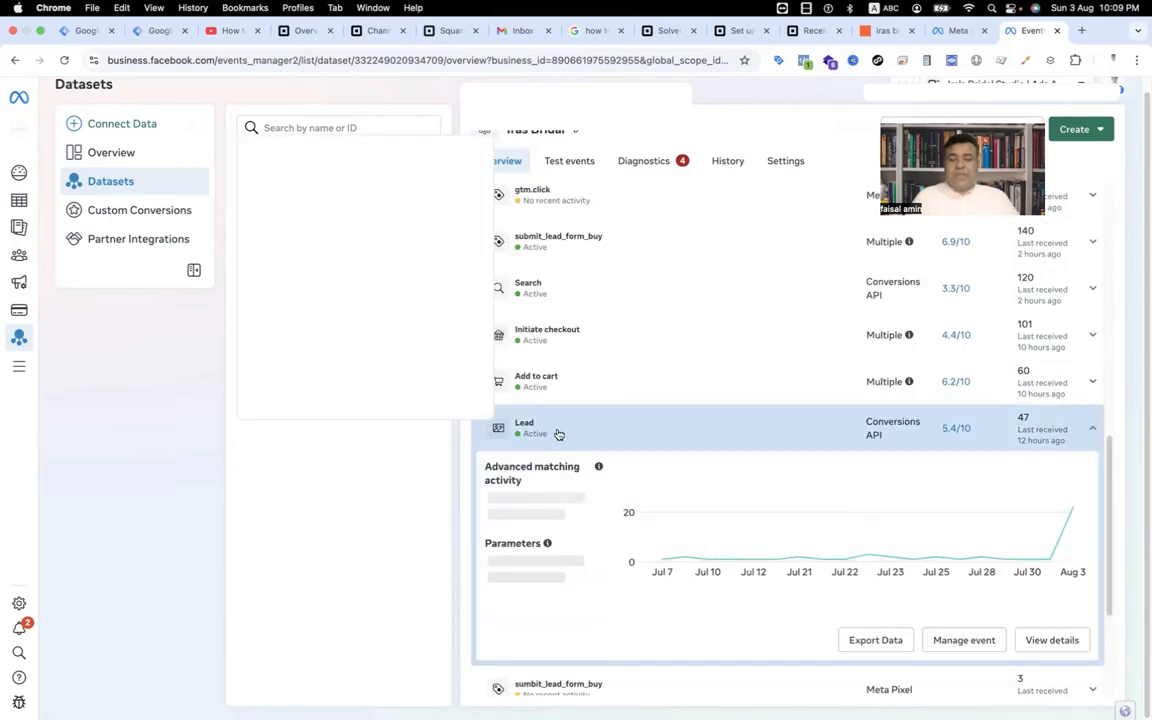
{"action": "mouse_move", "coordinate": [1057, 527]}
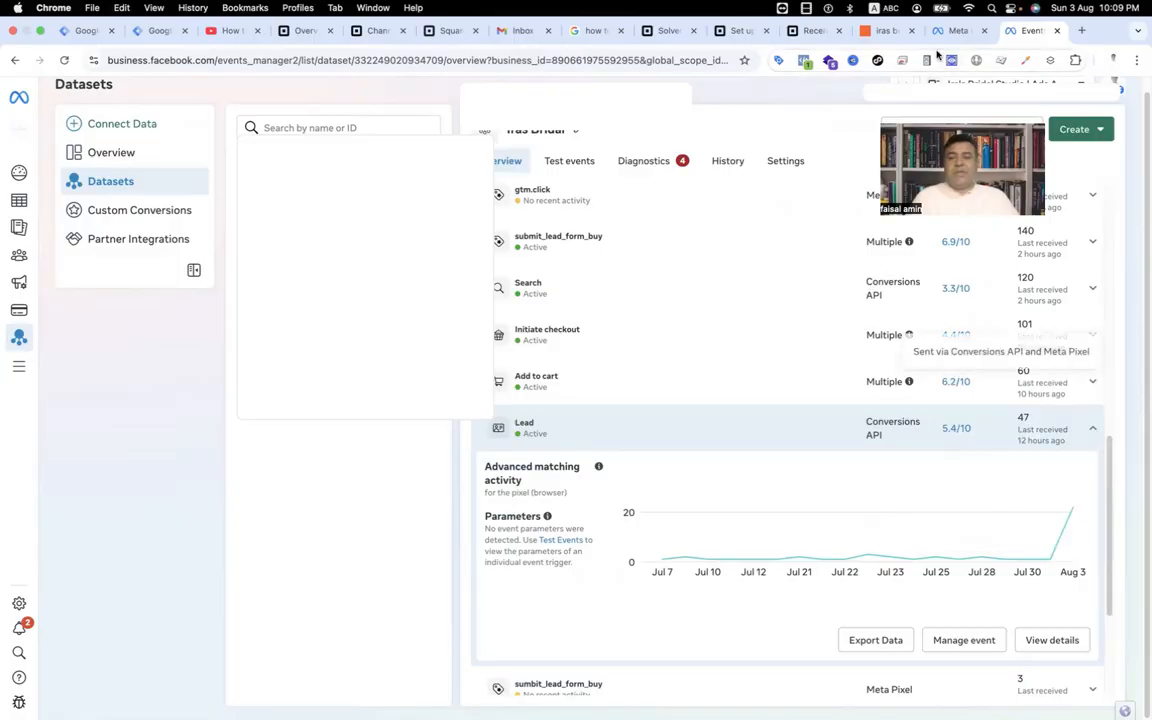
Return to Zapier and start creating a new Zap.
{"action": "left_click", "coordinate": [884, 33]}
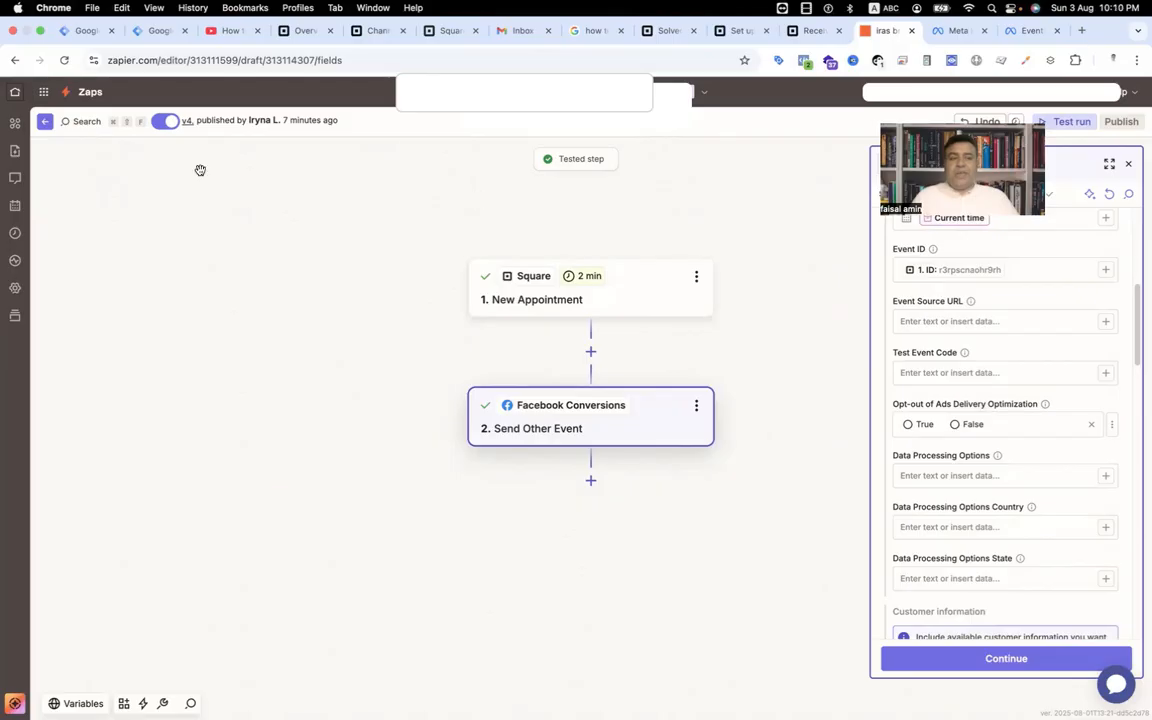
{"action": "left_click", "coordinate": [15, 93]}
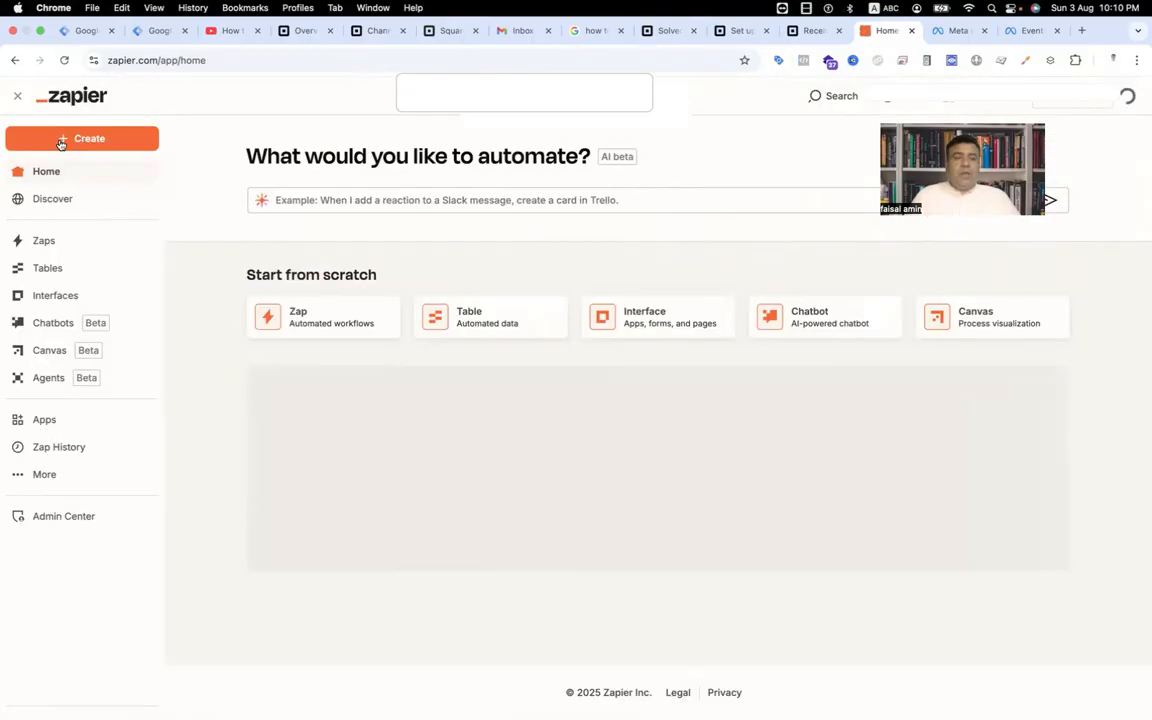
{"action": "left_click", "coordinate": [75, 145]}
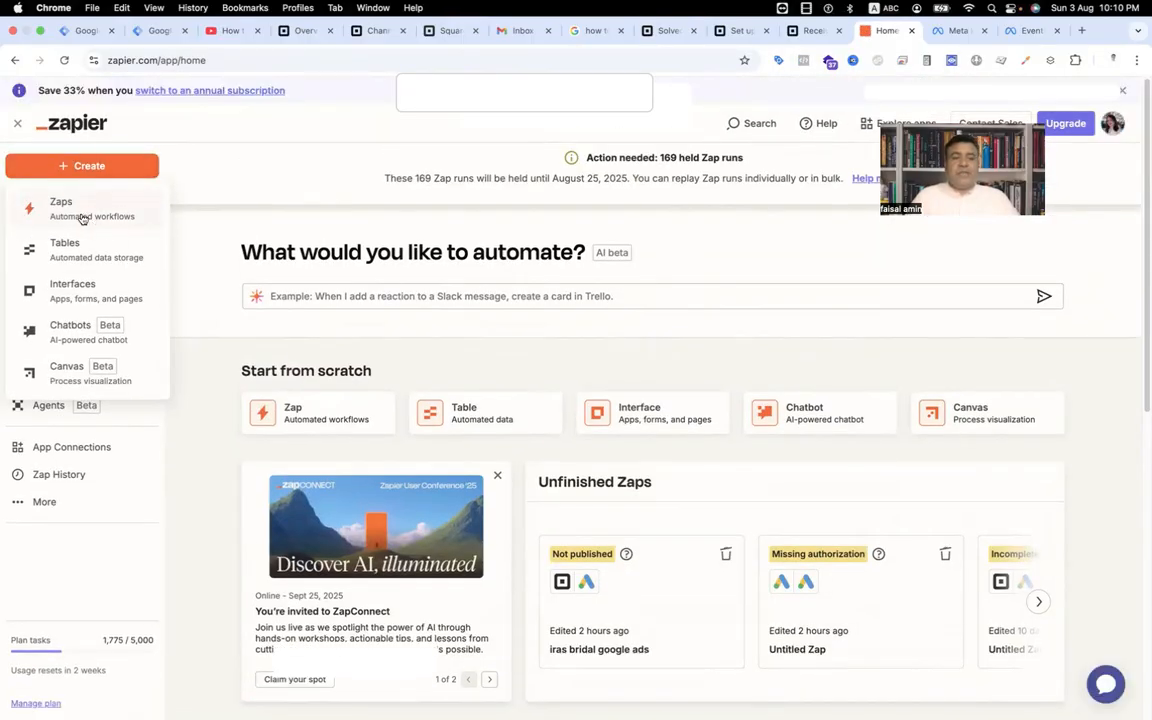
{"action": "left_click", "coordinate": [78, 214]}
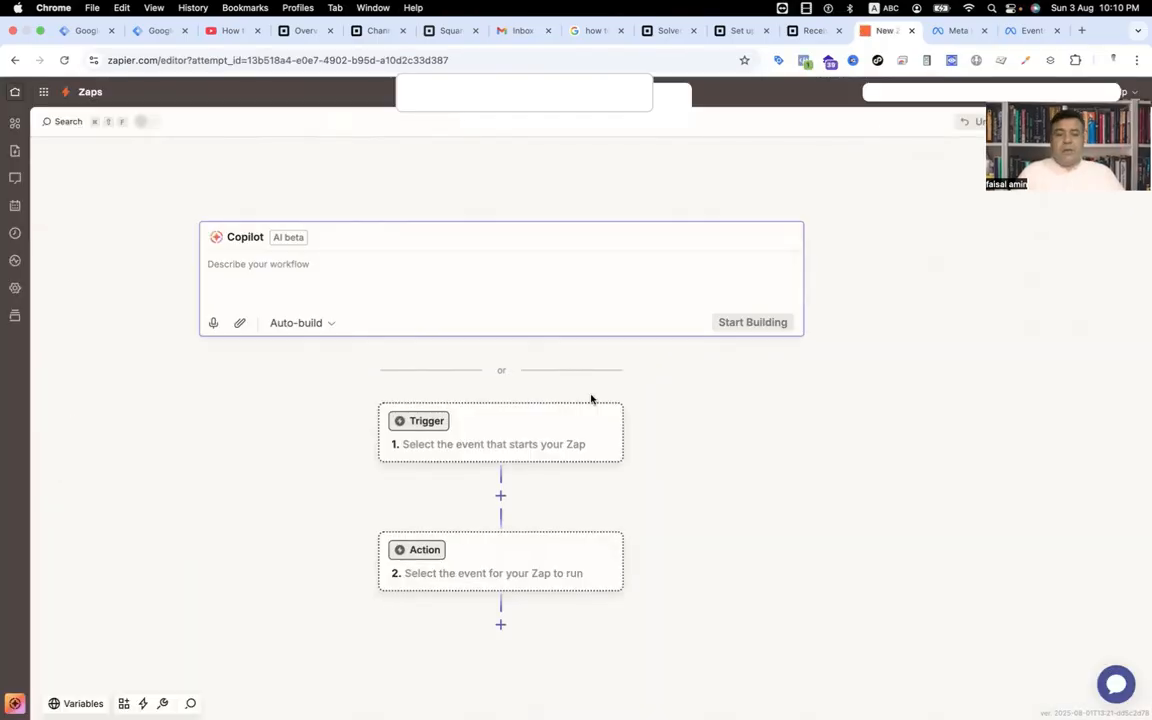
Set the new Zap's trigger app to Square.
{"action": "left_click", "coordinate": [538, 424]}
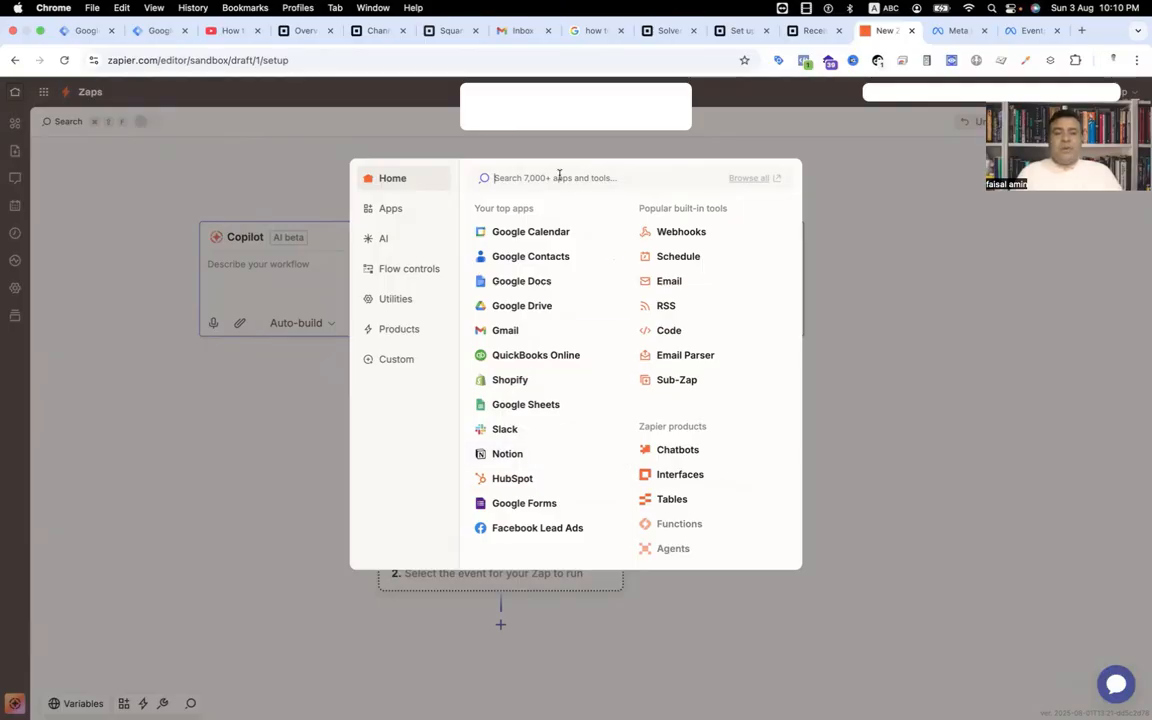
{"action": "type", "text": "sq"}
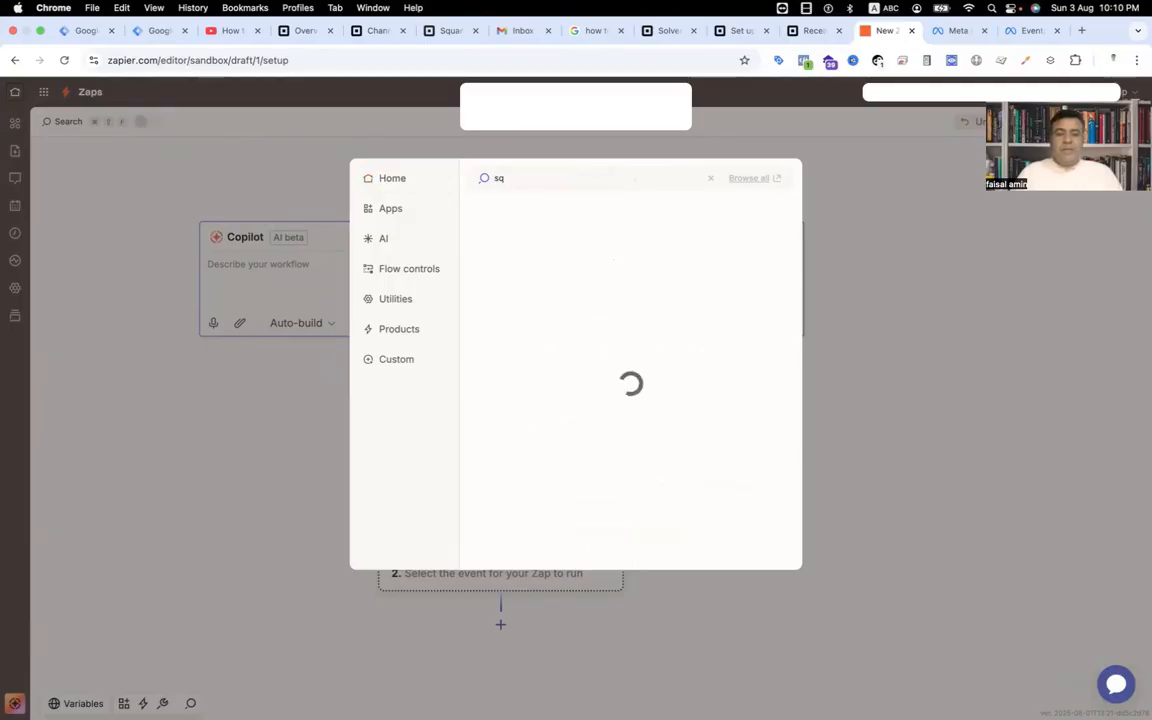
{"action": "type", "text": "uare"}
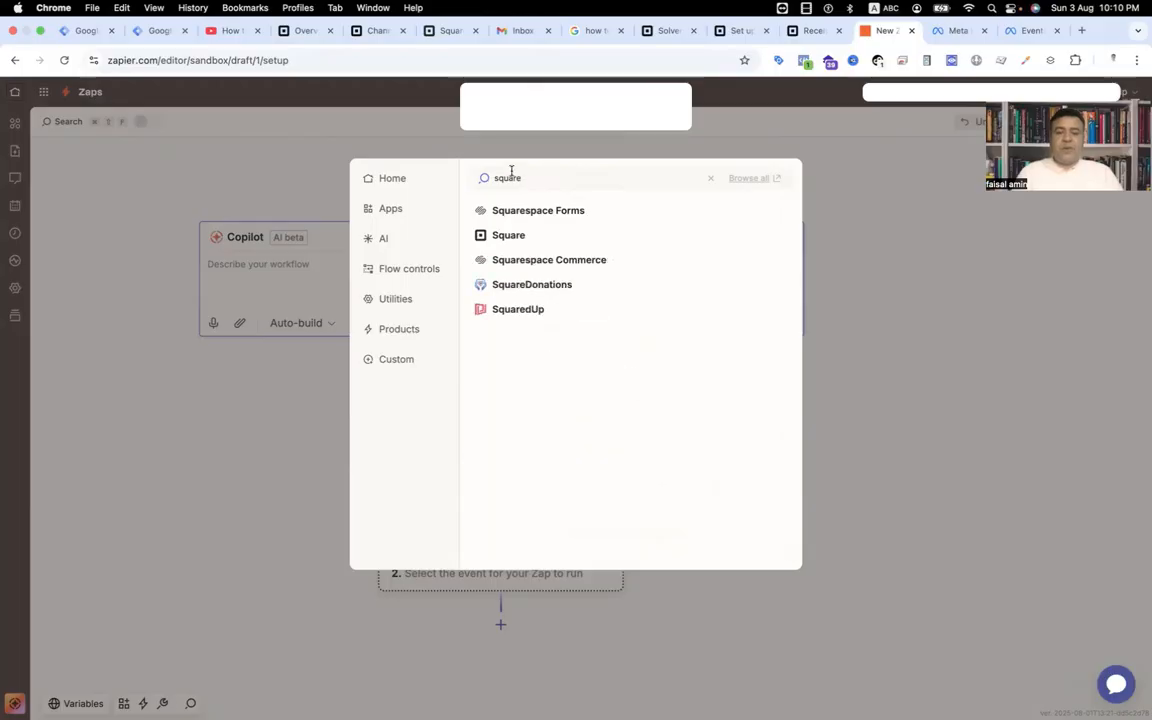
{"action": "left_click", "coordinate": [530, 238]}
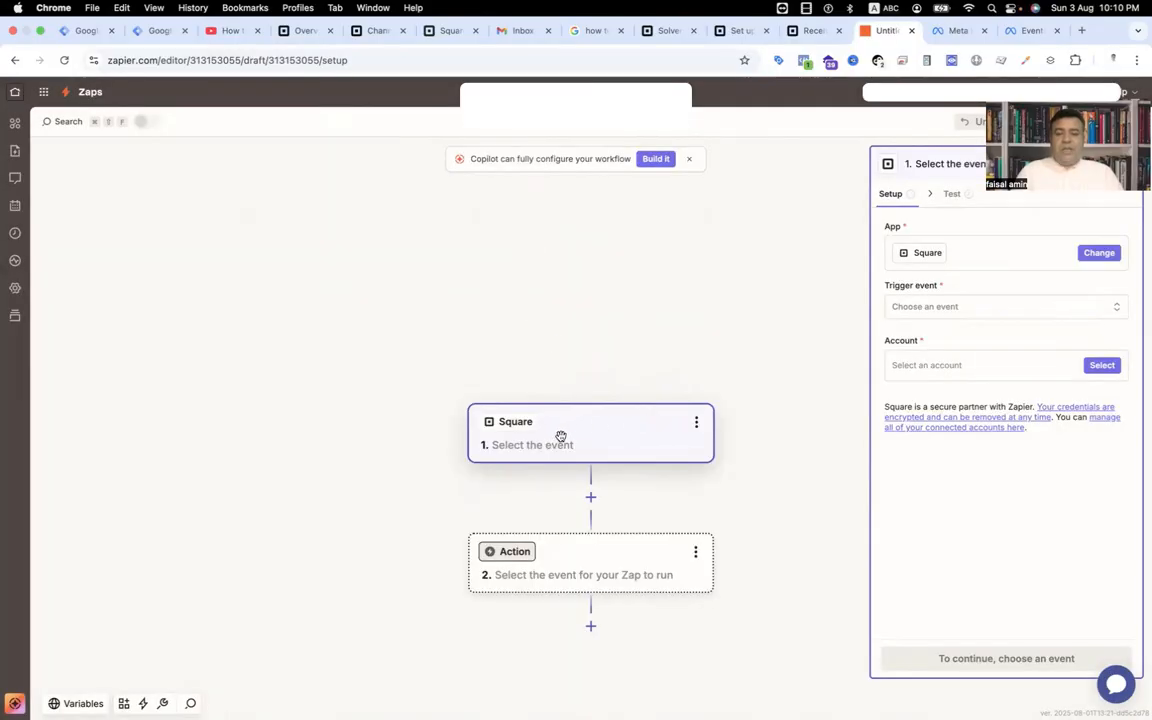
Review the Square trigger event options and the available Square accounts.
{"action": "left_click", "coordinate": [943, 309]}
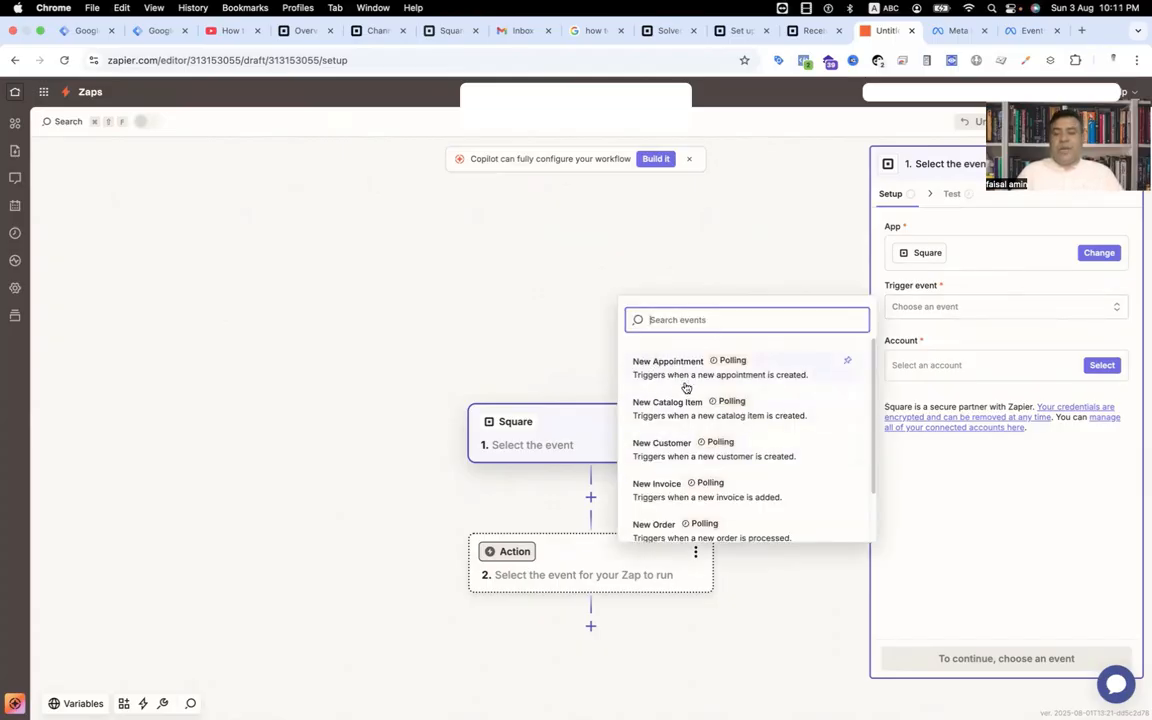
{"action": "left_click", "coordinate": [702, 278]}
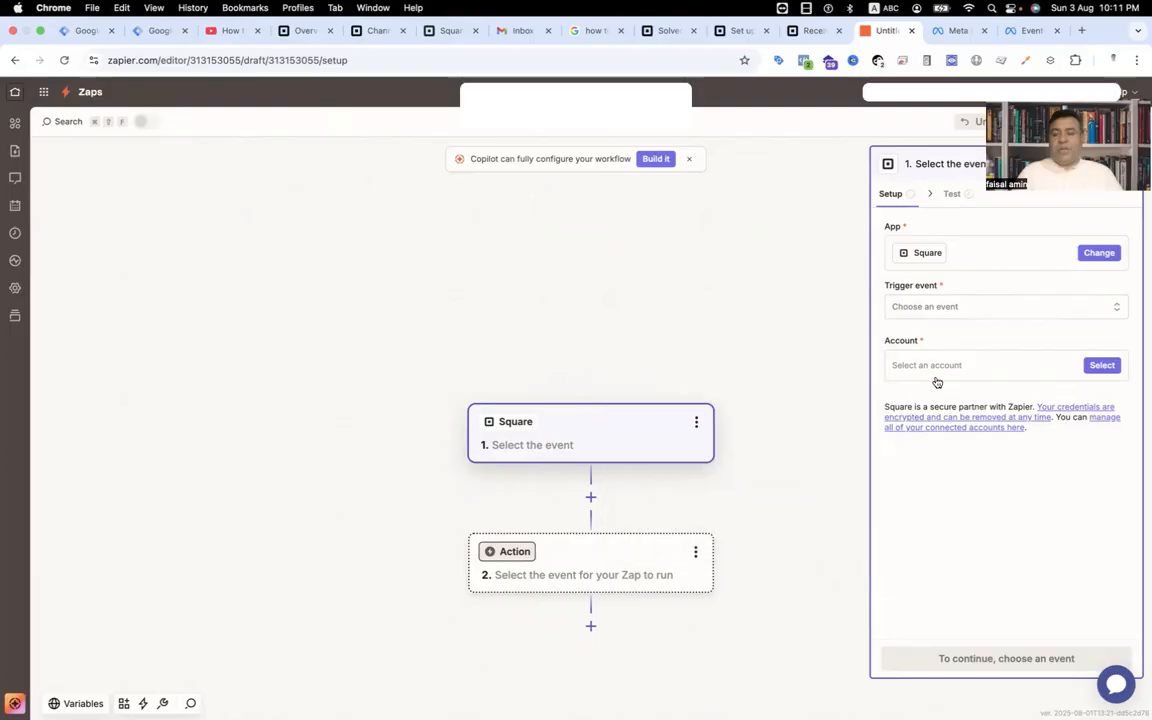
{"action": "left_click", "coordinate": [1101, 366]}
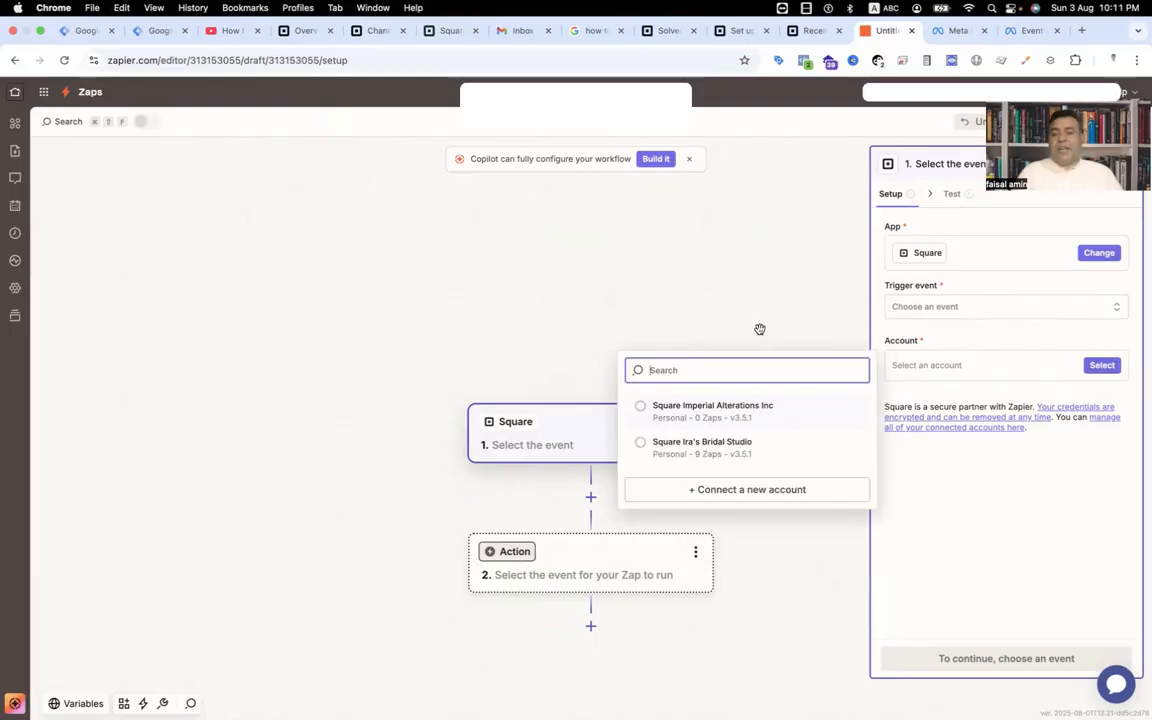
{"action": "left_click", "coordinate": [683, 296]}
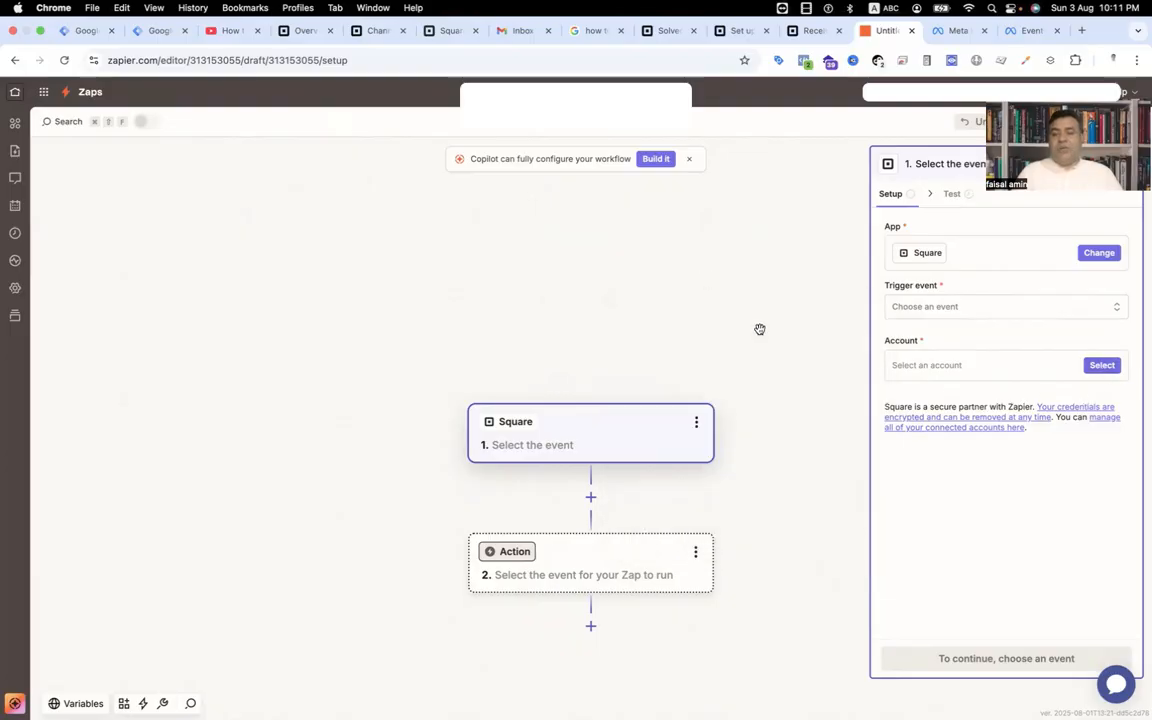
Set the action step's app to Facebook Conversions.
{"action": "left_click", "coordinate": [650, 552]}
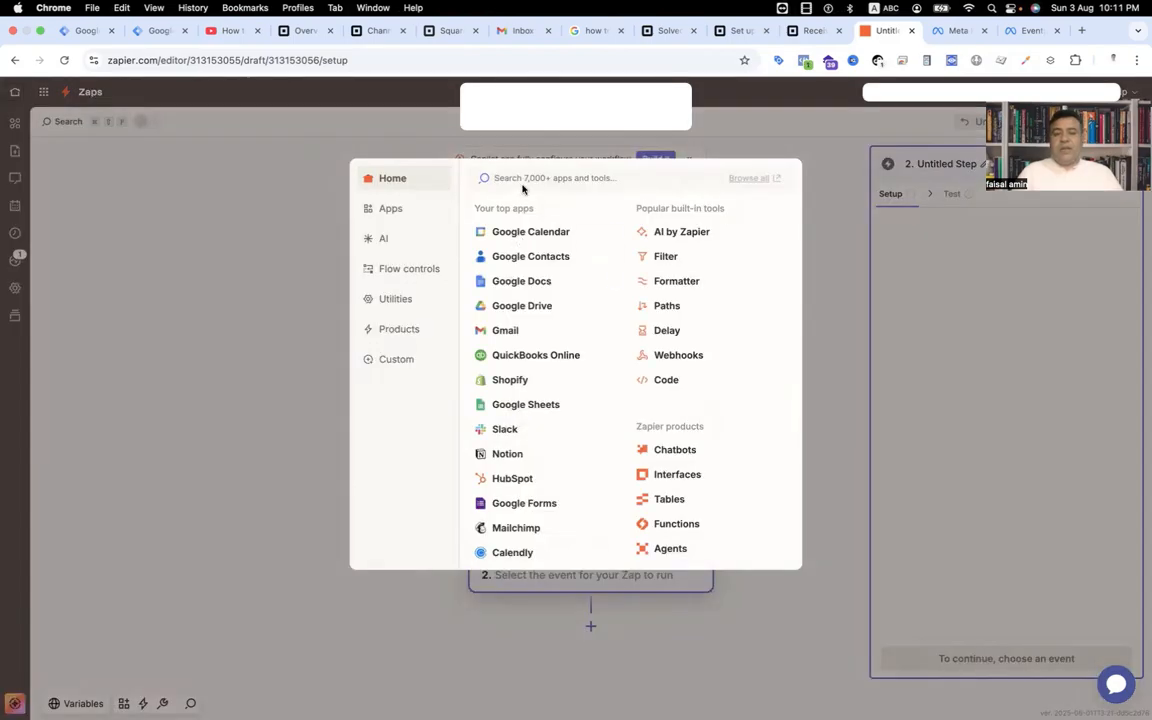
{"action": "type", "text": "face"}
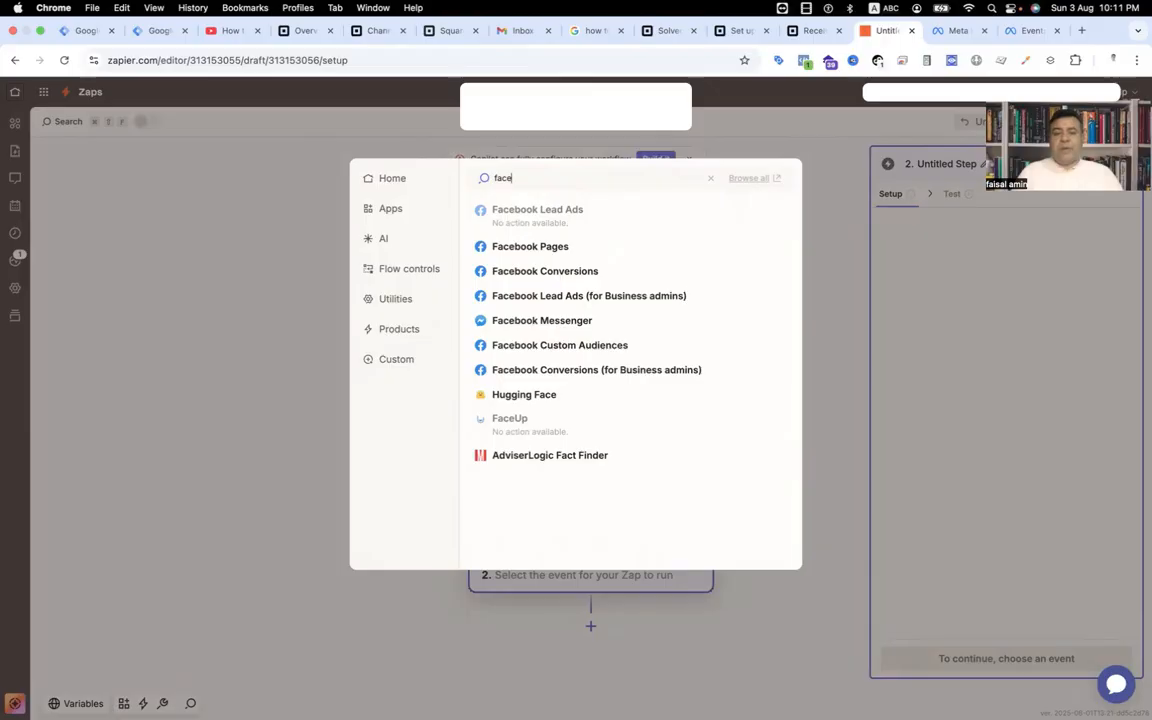
{"action": "left_click", "coordinate": [553, 274]}
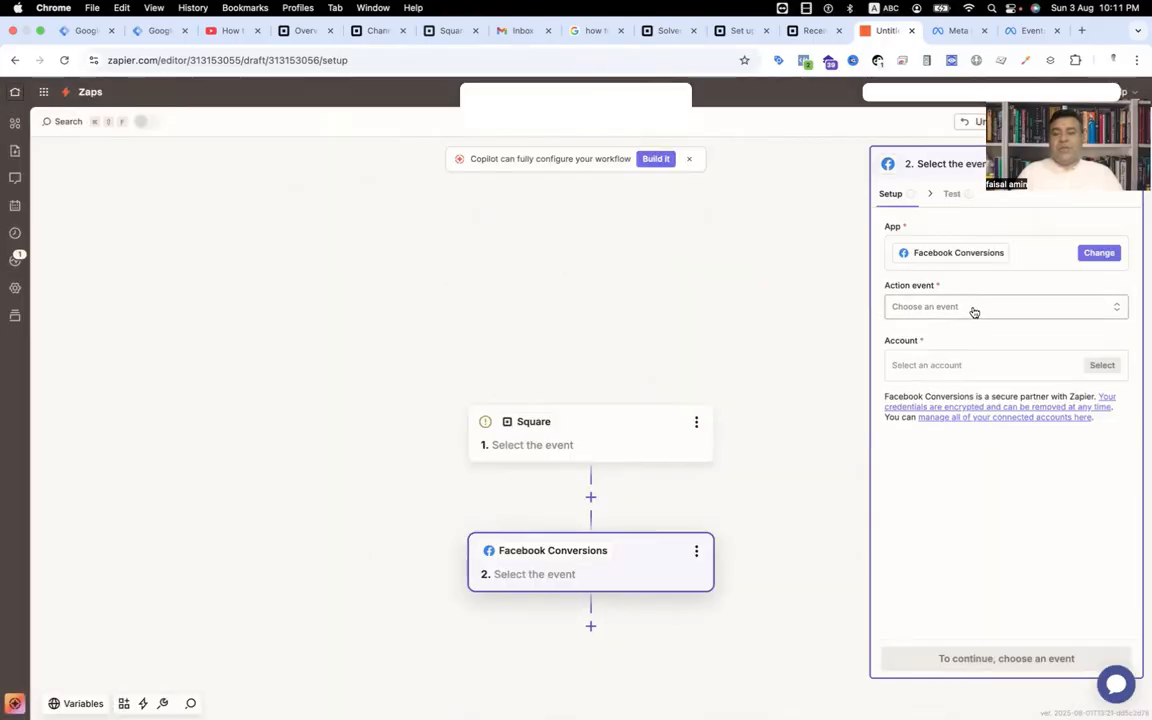
Review the Facebook Conversions action events and the connected account options.
{"action": "left_click", "coordinate": [974, 310]}
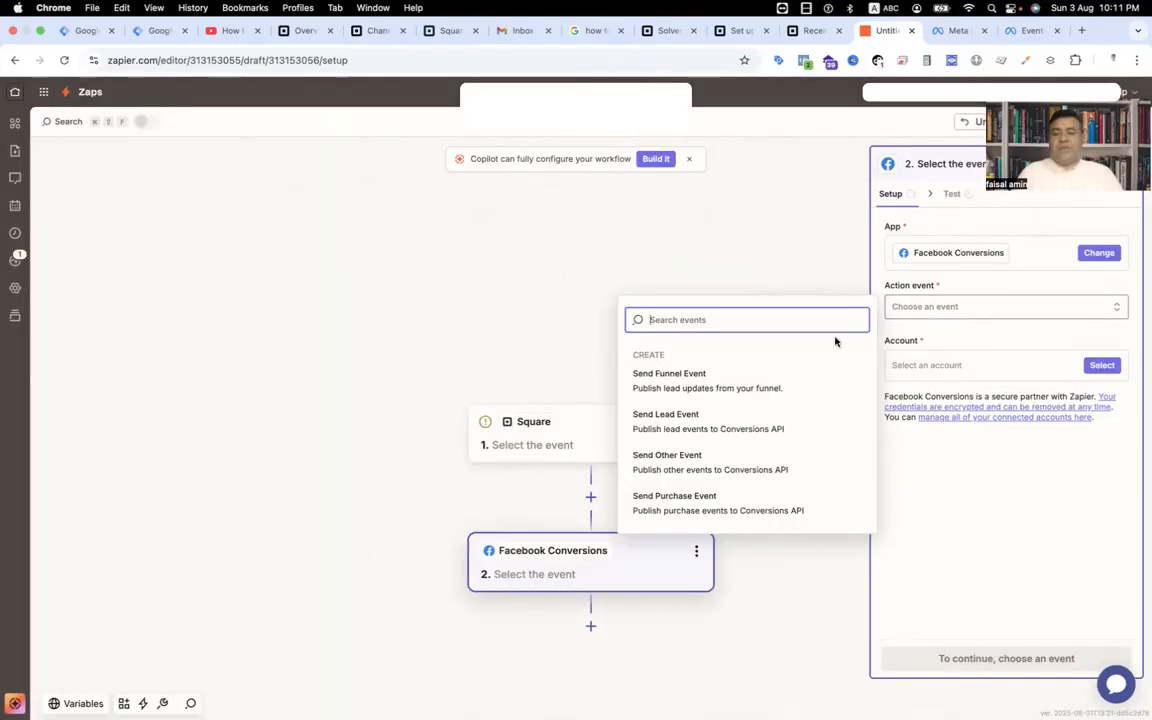
{"action": "left_click", "coordinate": [702, 262]}
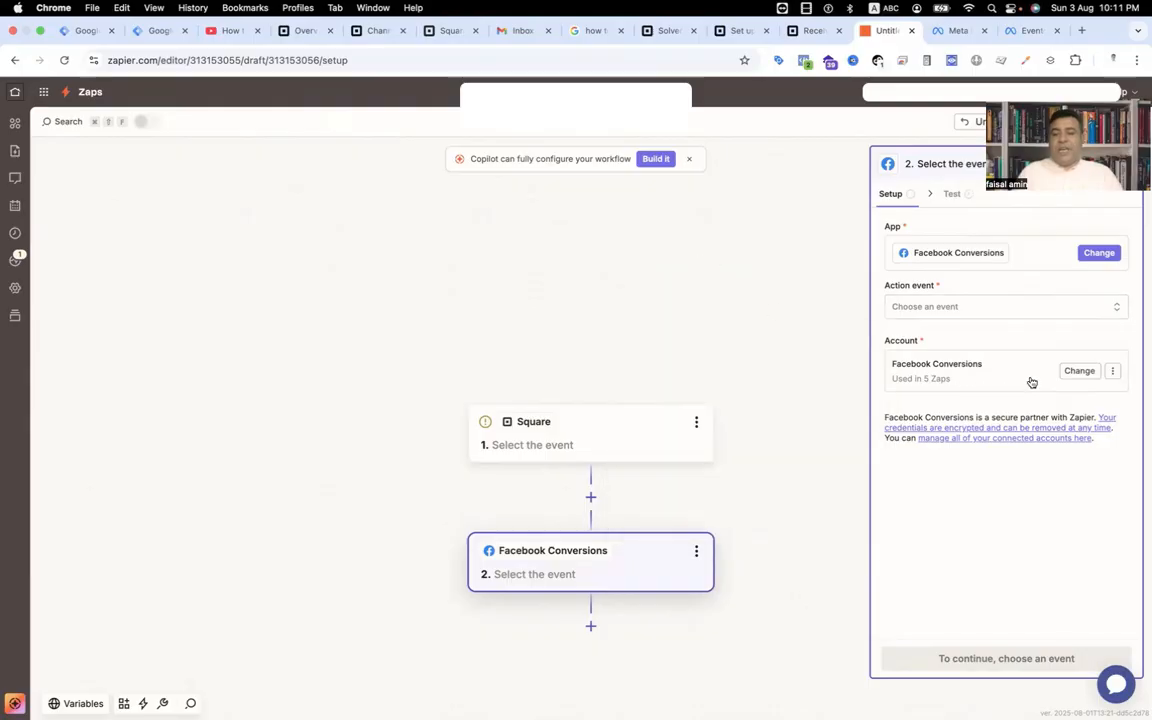
{"action": "left_click", "coordinate": [1080, 372]}
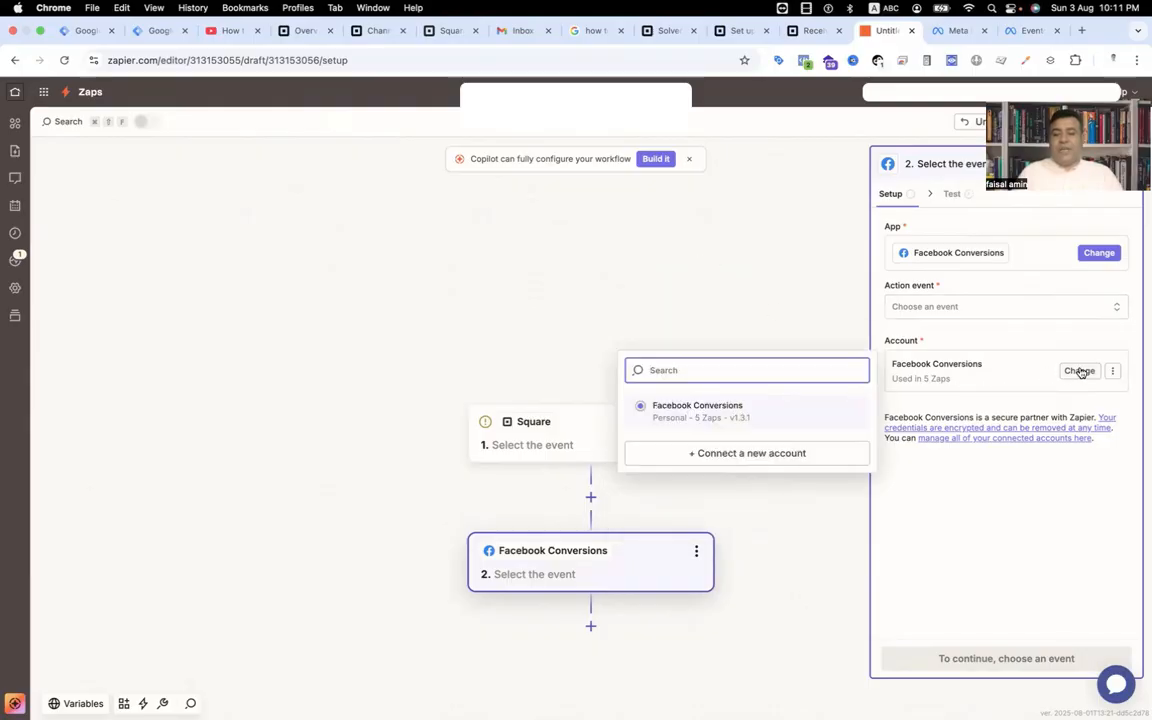
{"action": "left_click", "coordinate": [731, 327]}
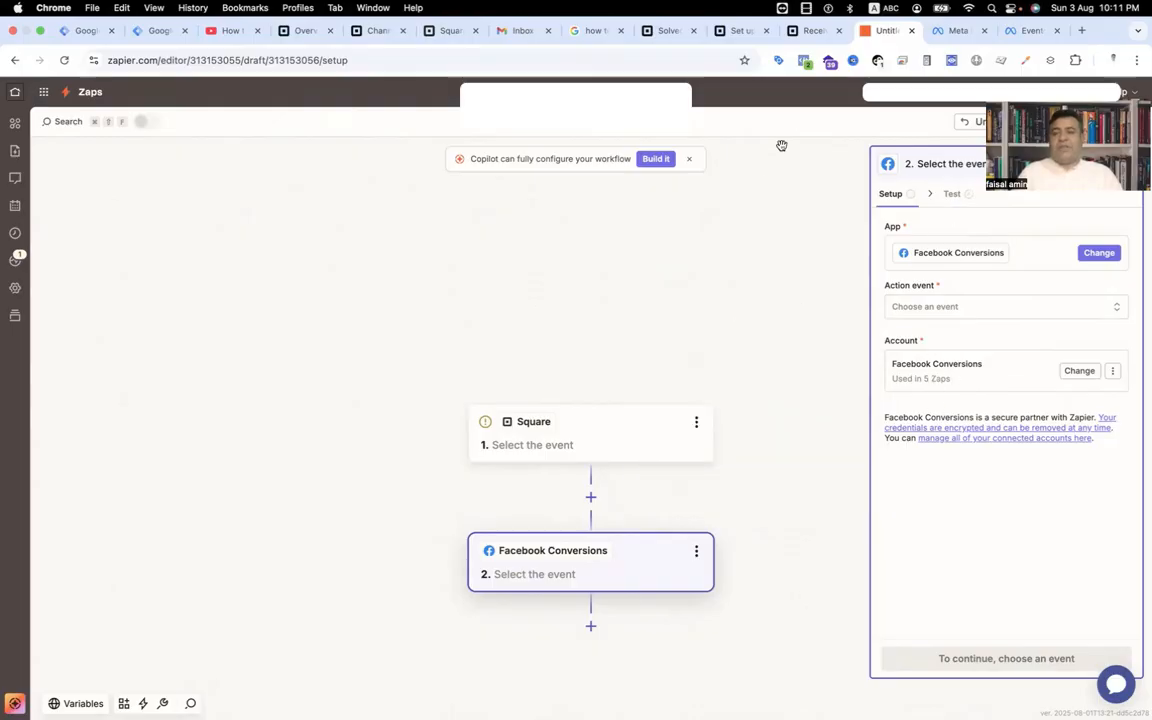
Switch back to the Events Manager dataset overview.
{"action": "left_click", "coordinate": [1023, 33]}
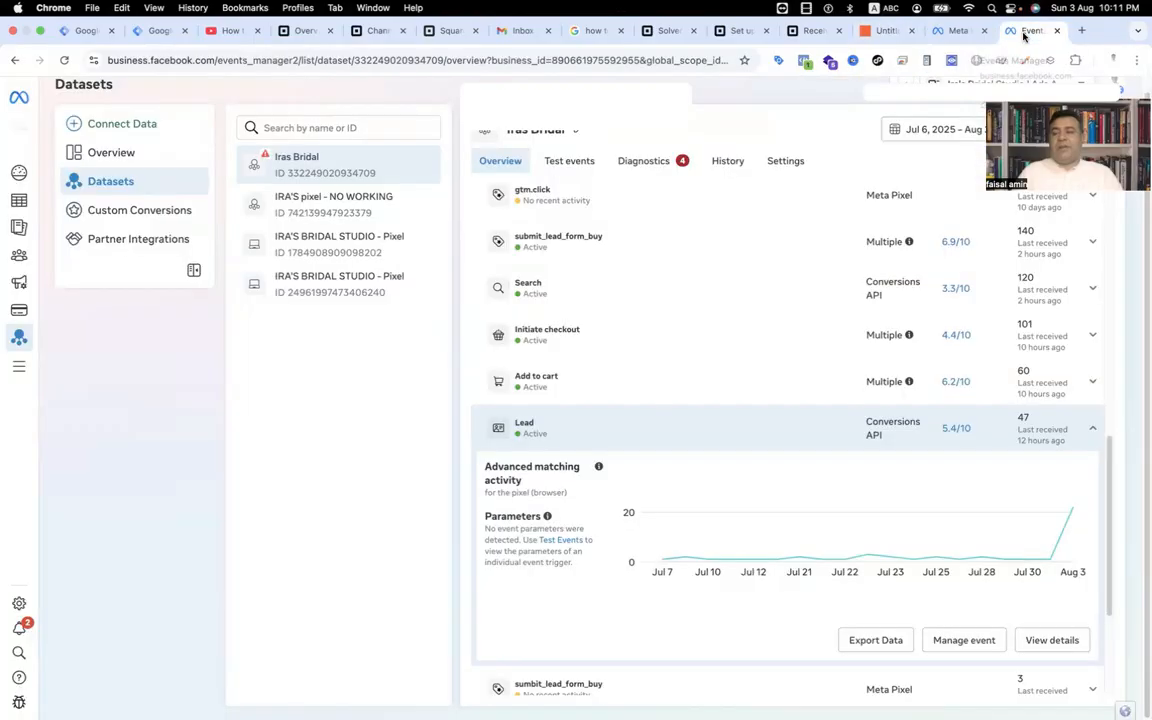